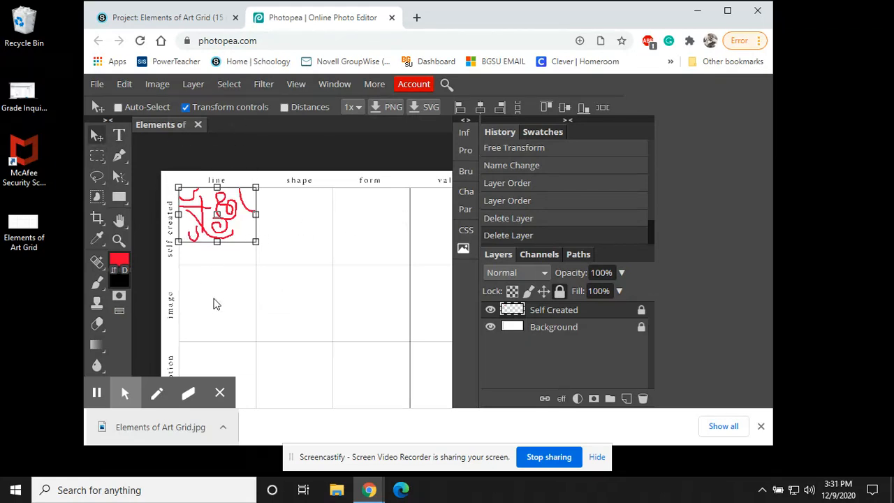
Step: Open the MET artwork collection linked in the Elements of Art Grid assignment's written directions on Schoology
{"action": "scroll", "coordinate": [211, 306], "scroll_direction": "up", "scroll_amount": 2}
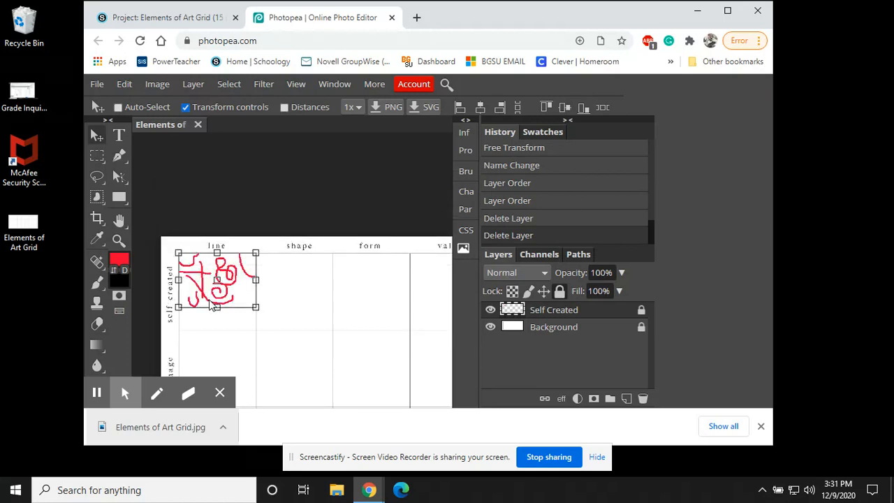
{"action": "scroll", "coordinate": [212, 306], "scroll_direction": "down", "scroll_amount": 3}
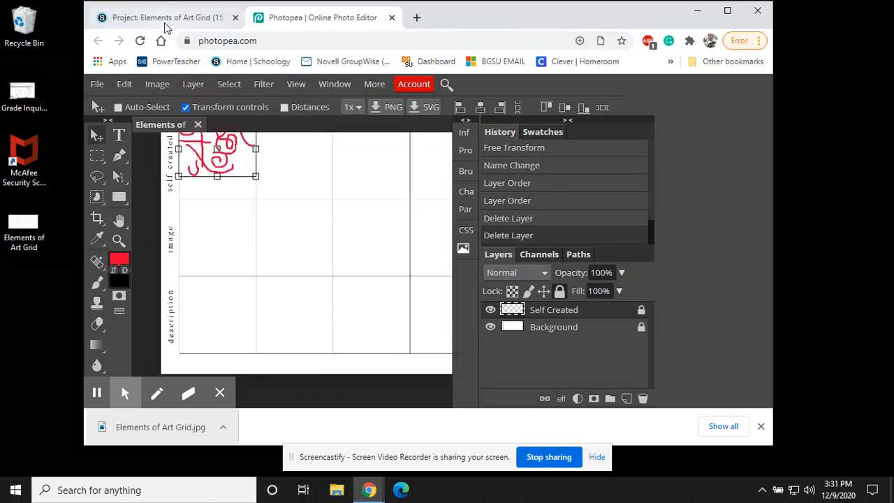
{"action": "left_click", "coordinate": [135, 20]}
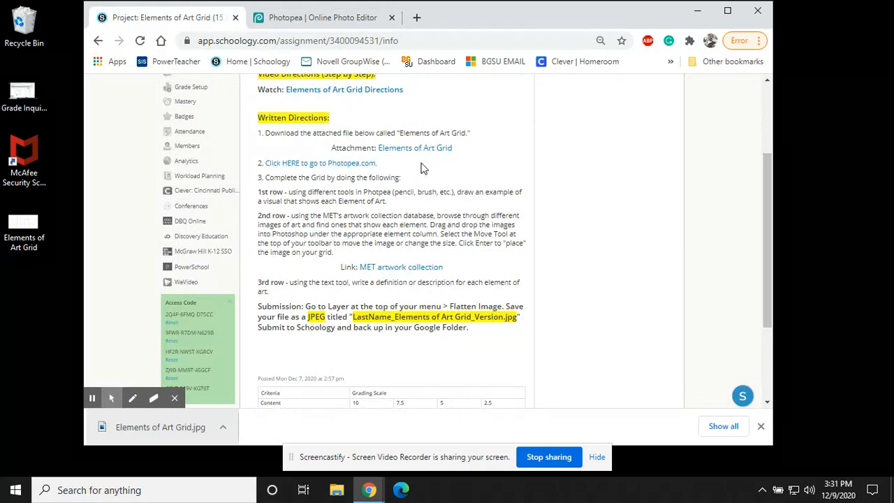
{"action": "left_click", "coordinate": [373, 272]}
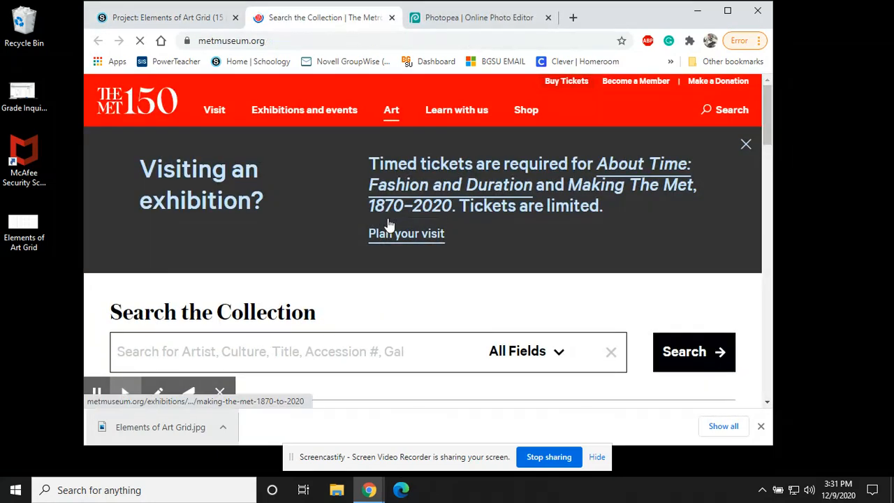
Step: Browse the artworks on the first page of the Met collection and return to the collection search
{"action": "scroll", "coordinate": [387, 220], "scroll_direction": "down", "scroll_amount": 6}
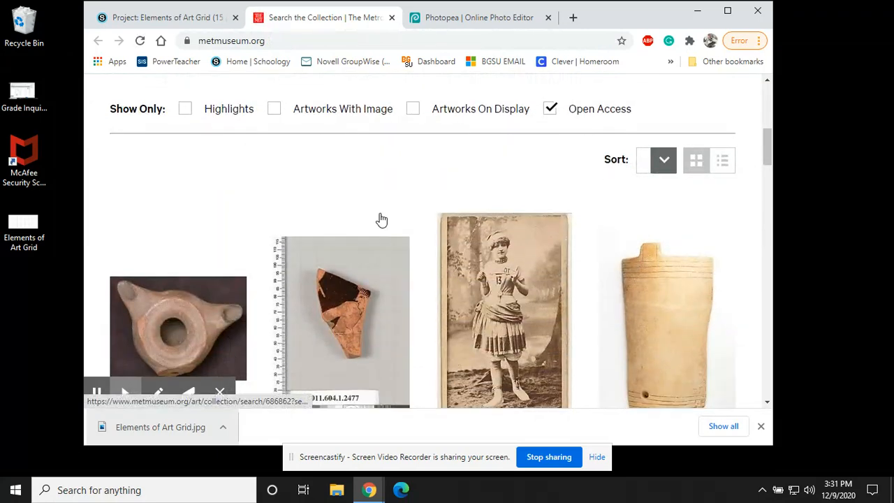
{"action": "scroll", "coordinate": [343, 214], "scroll_direction": "down", "scroll_amount": 2}
{"action": "scroll", "coordinate": [361, 194], "scroll_direction": "down", "scroll_amount": 2}
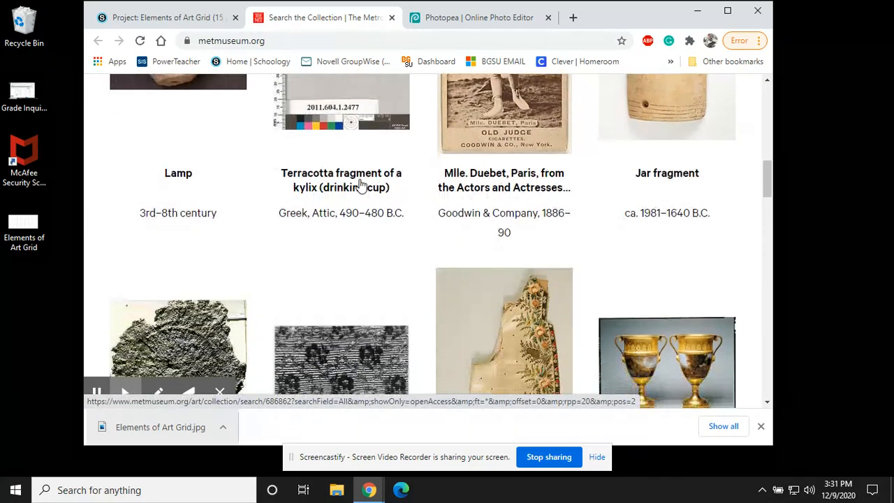
{"action": "scroll", "coordinate": [361, 185], "scroll_direction": "down", "scroll_amount": 3}
{"action": "scroll", "coordinate": [360, 177], "scroll_direction": "down", "scroll_amount": 2}
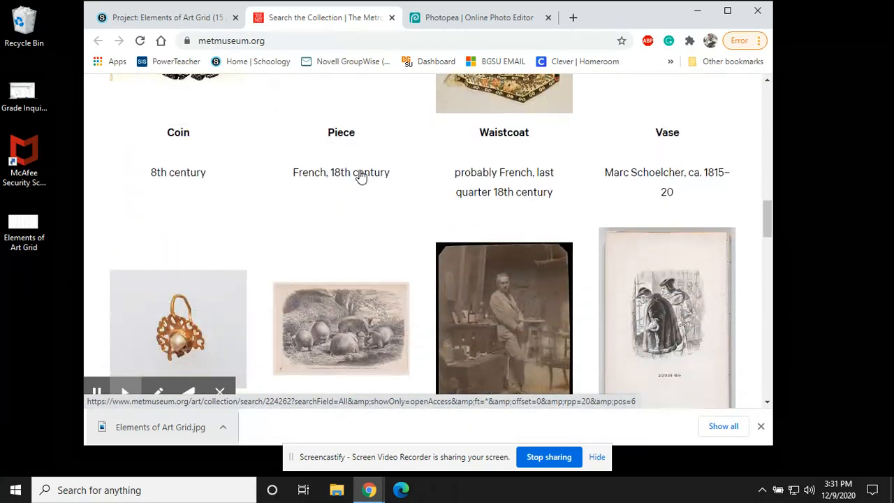
{"action": "scroll", "coordinate": [360, 183], "scroll_direction": "down", "scroll_amount": 2}
{"action": "scroll", "coordinate": [360, 187], "scroll_direction": "down", "scroll_amount": 3}
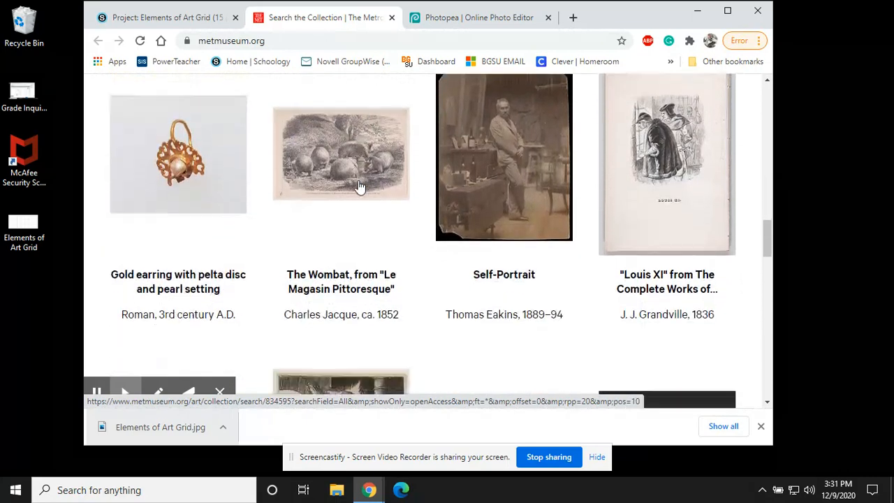
{"action": "scroll", "coordinate": [360, 189], "scroll_direction": "down", "scroll_amount": 1}
{"action": "scroll", "coordinate": [358, 189], "scroll_direction": "down", "scroll_amount": 5}
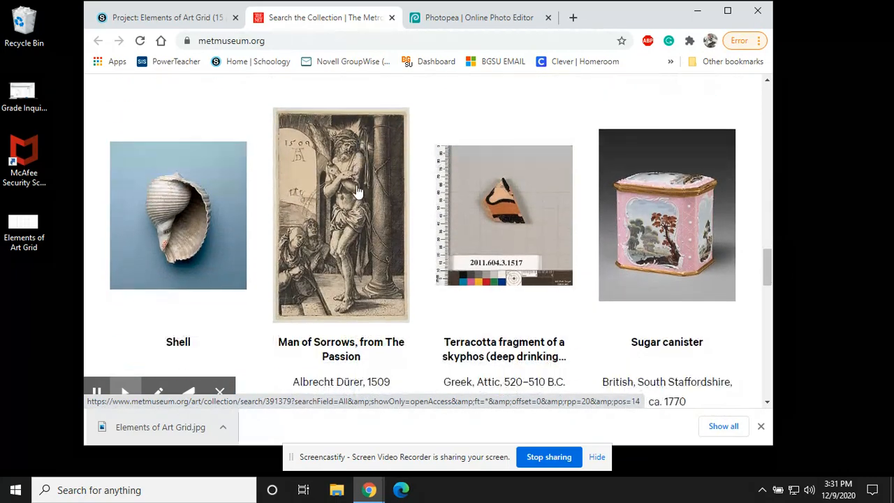
{"action": "scroll", "coordinate": [356, 191], "scroll_direction": "down", "scroll_amount": 4}
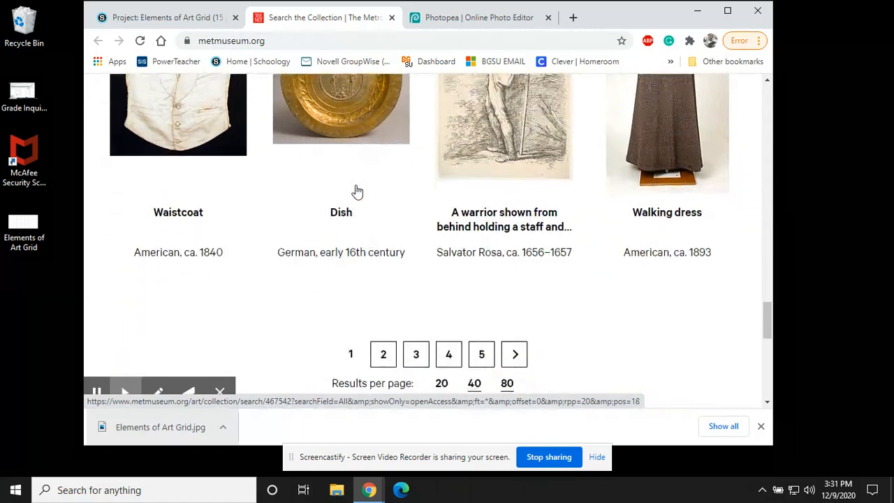
{"action": "scroll", "coordinate": [354, 189], "scroll_direction": "up", "scroll_amount": 5}
{"action": "scroll", "coordinate": [353, 193], "scroll_direction": "up", "scroll_amount": 11}
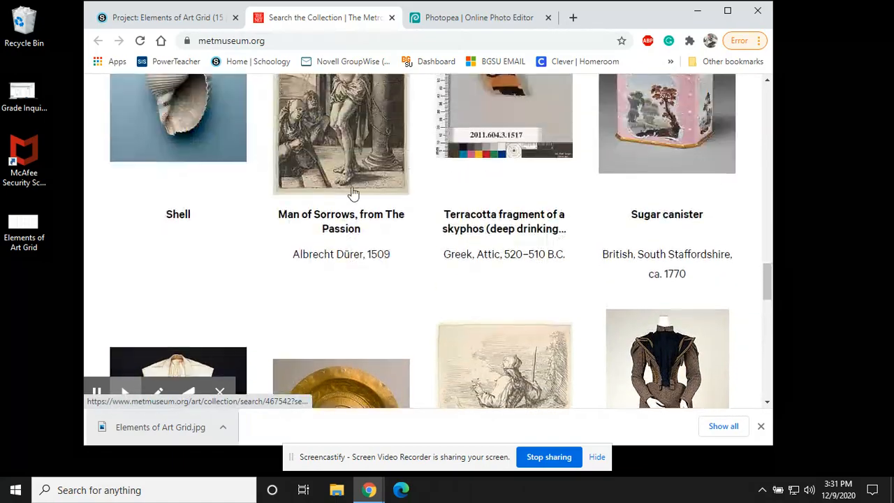
{"action": "scroll", "coordinate": [355, 192], "scroll_direction": "up", "scroll_amount": 8}
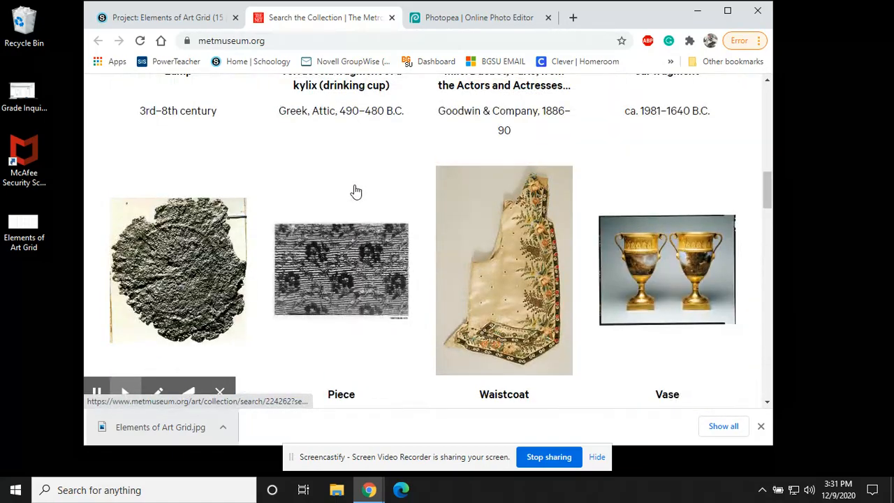
{"action": "scroll", "coordinate": [354, 189], "scroll_direction": "up", "scroll_amount": 3}
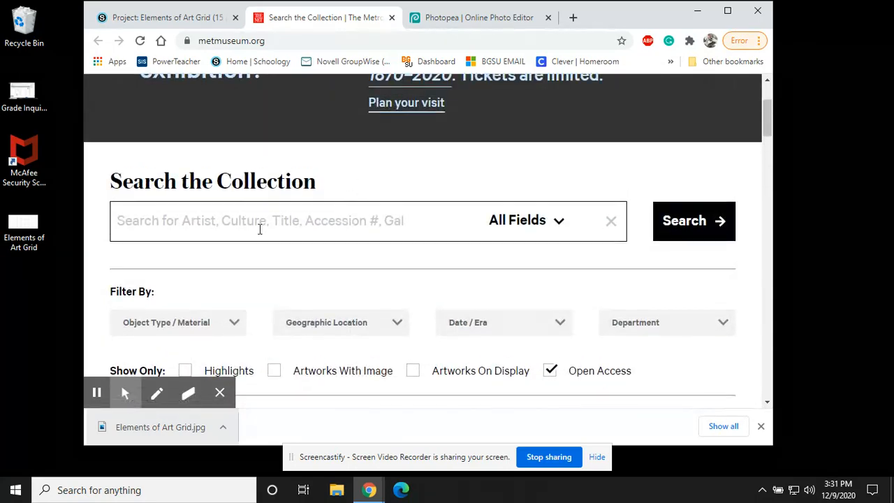
Step: Search the Met collection for "pottery"
{"action": "left_click", "coordinate": [211, 223]}
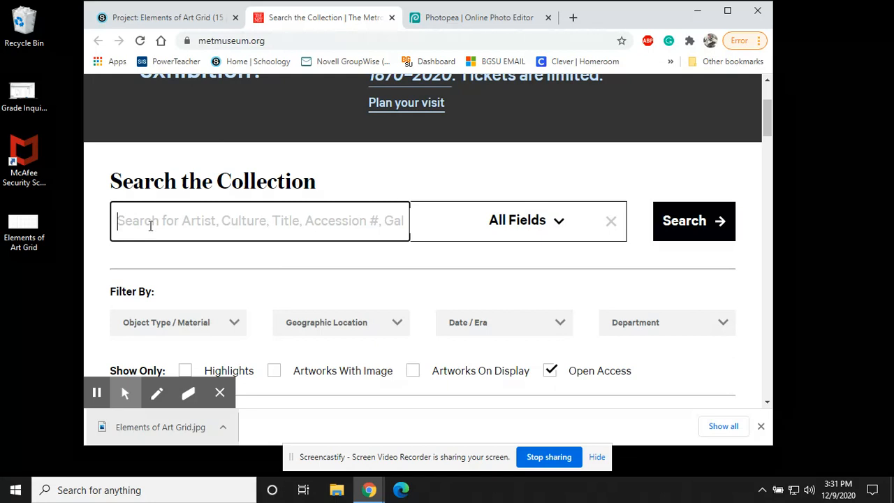
{"action": "type", "text": "P"}
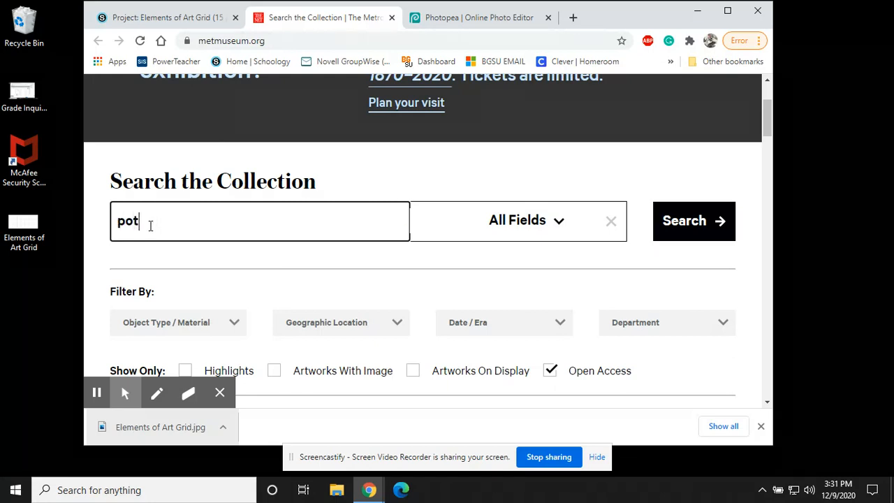
{"action": "type", "text": "ottery"}
{"action": "key", "text": "Return"}
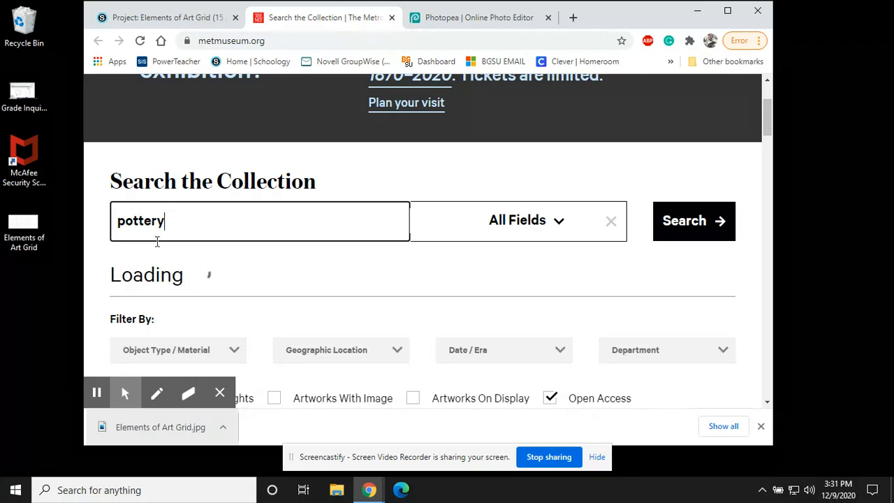
Step: Save the Ewer (Suichū) with Cherry Blossoms image to the desktop and place it into the Elements of Art grid in Photopea
{"action": "scroll", "coordinate": [273, 246], "scroll_direction": "down", "scroll_amount": 7}
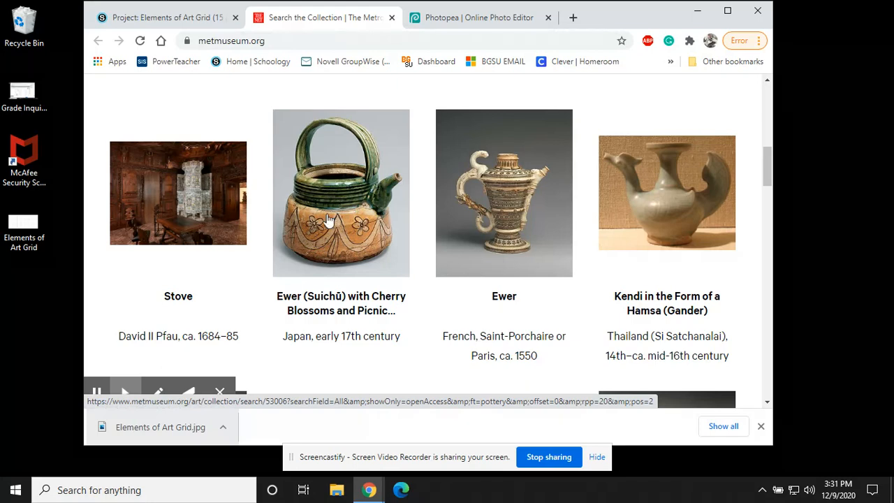
{"action": "left_click_drag", "start_coordinate": [325, 215], "coordinate": [825, 239]}
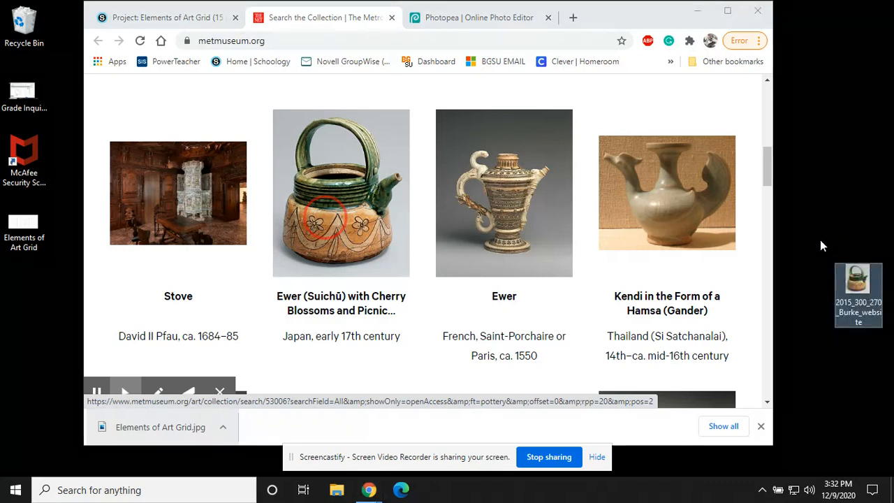
{"action": "left_click", "coordinate": [454, 18]}
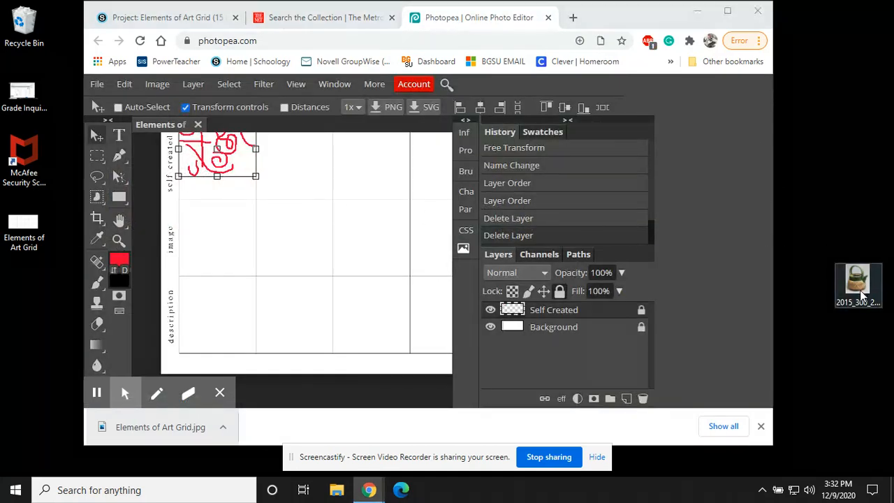
{"action": "left_click_drag", "start_coordinate": [857, 281], "coordinate": [217, 238]}
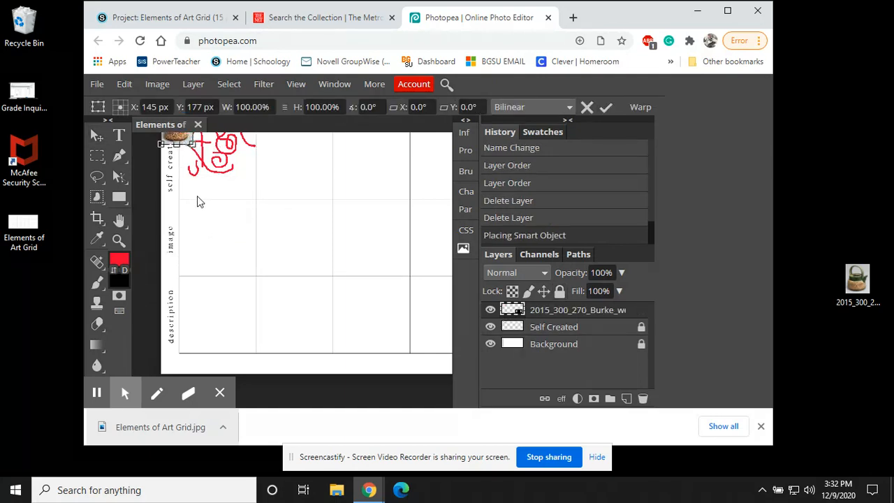
Step: Move the placed ewer image into the image row of the line column, at about X 445 px, Y 1143 px, and apply it
{"action": "scroll", "coordinate": [196, 203], "scroll_direction": "down", "scroll_amount": 1}
{"action": "scroll", "coordinate": [196, 205], "scroll_direction": "up", "scroll_amount": 2}
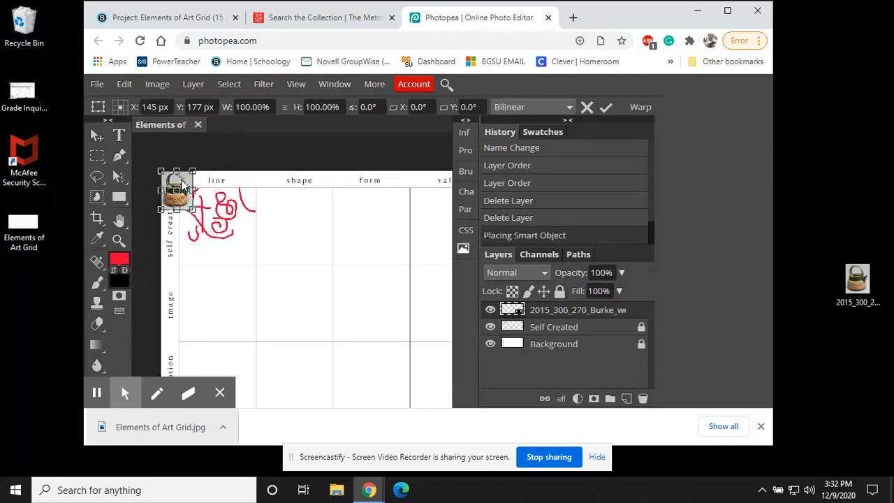
{"action": "left_click_drag", "start_coordinate": [183, 188], "coordinate": [217, 287]}
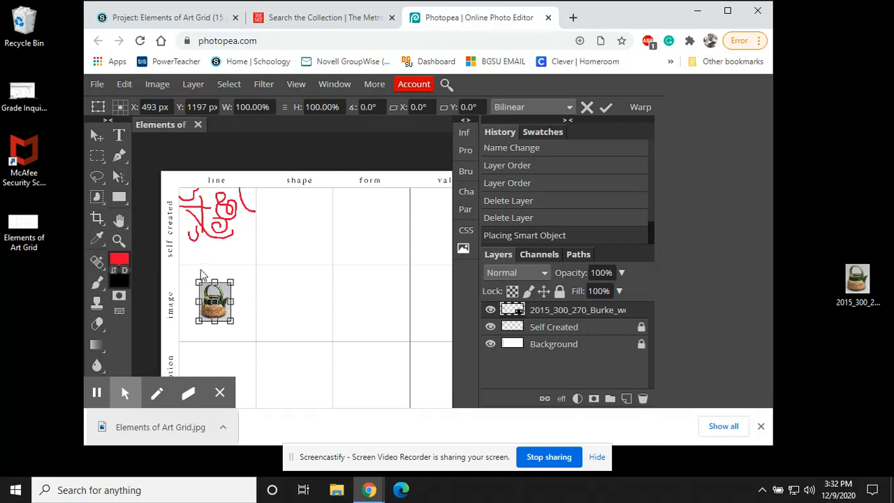
{"action": "left_click_drag", "start_coordinate": [249, 311], "coordinate": [210, 288]}
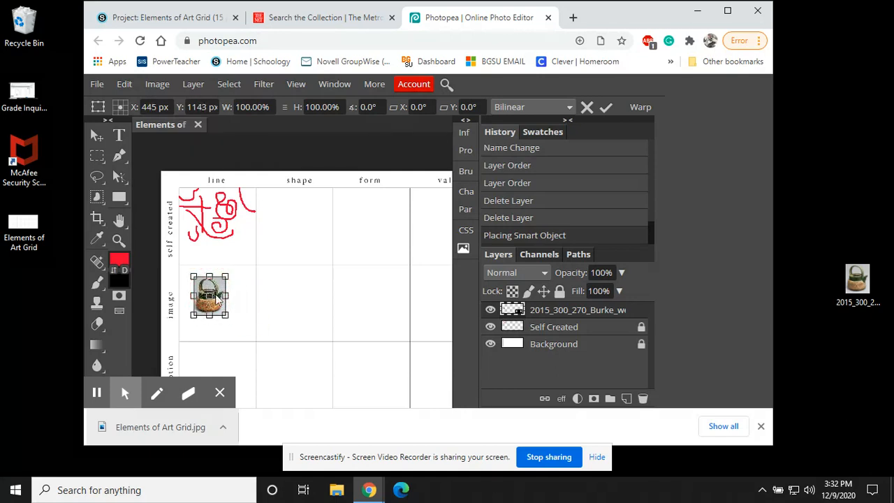
{"action": "left_click", "coordinate": [95, 139]}
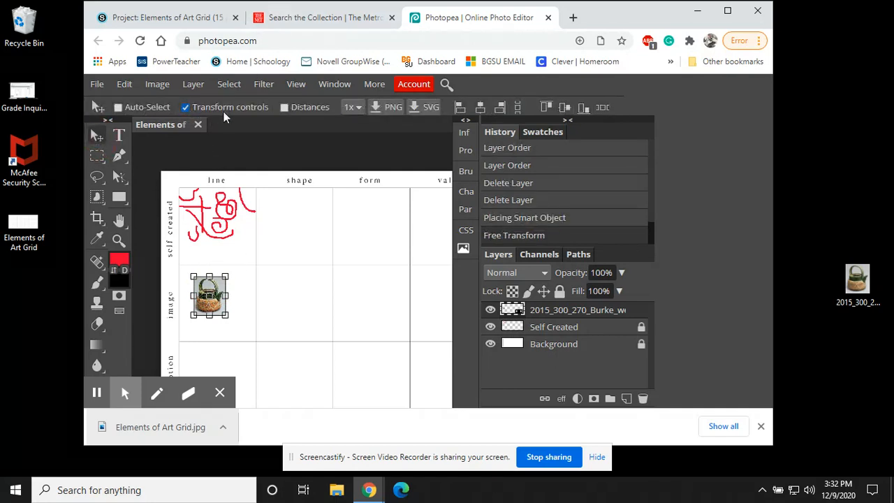
Step: Turn off the transform controls, nudge the ewer image slightly down within its cell, and turn the controls back on
{"action": "left_click", "coordinate": [186, 107]}
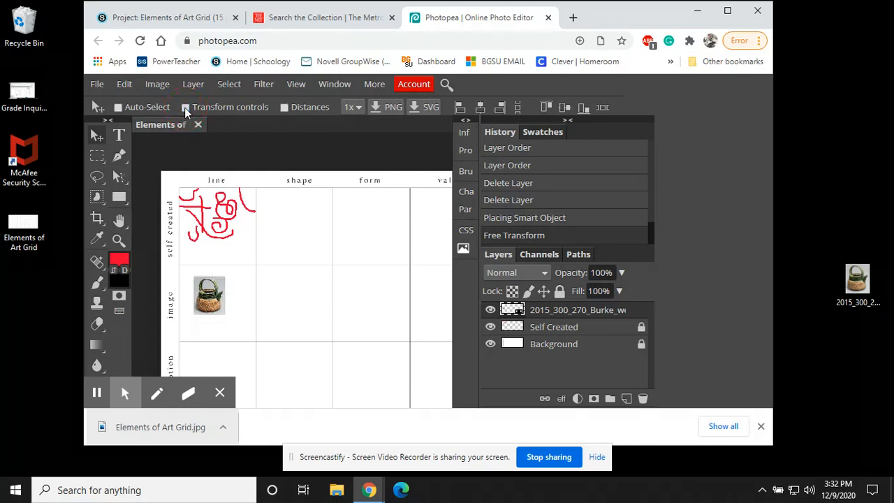
{"action": "left_click_drag", "start_coordinate": [218, 284], "coordinate": [227, 292]}
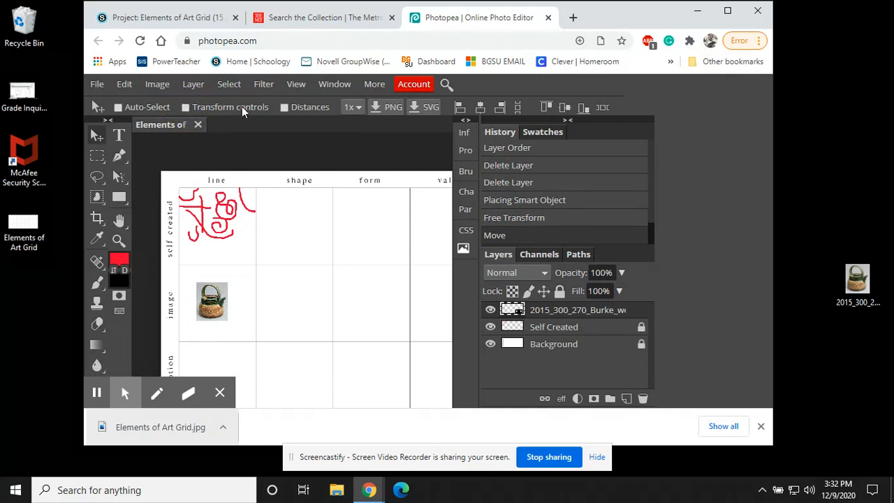
{"action": "left_click", "coordinate": [185, 108]}
{"action": "mouse_move", "coordinate": [229, 286]}
{"action": "left_mouse_down"}
{"action": "mouse_move", "coordinate": [260, 248]}
{"action": "mouse_move", "coordinate": [243, 289]}
{"action": "mouse_move", "coordinate": [234, 283]}
{"action": "mouse_move", "coordinate": [243, 292]}
{"action": "mouse_move", "coordinate": [243, 226]}
{"action": "mouse_move", "coordinate": [242, 298]}
{"action": "mouse_move", "coordinate": [224, 298]}
{"action": "mouse_move", "coordinate": [221, 280]}
{"action": "mouse_move", "coordinate": [233, 276]}
{"action": "mouse_move", "coordinate": [210, 270]}
{"action": "mouse_move", "coordinate": [216, 264]}
{"action": "left_mouse_up"}
{"action": "left_click", "coordinate": [227, 299]}
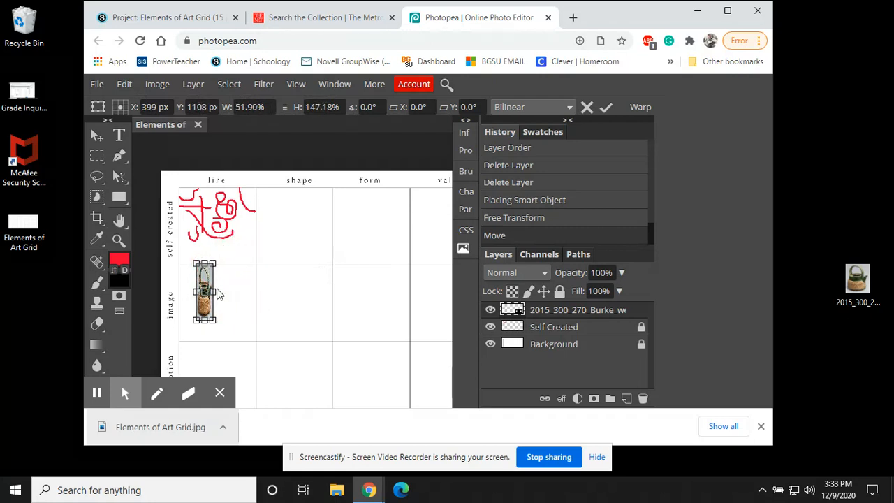
{"action": "key", "text": "Escape"}
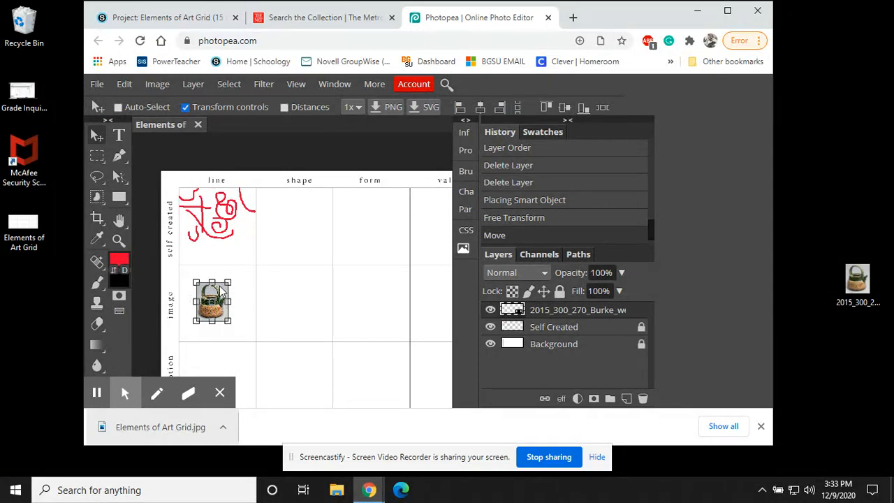
Step: Scale the ewer image proportionally to about 176% and centre it in the line column's image cell
{"action": "left_click_drag", "start_coordinate": [231, 288], "coordinate": [249, 260]}
{"action": "left_click", "coordinate": [238, 302]}
{"action": "left_click_drag", "start_coordinate": [238, 302], "coordinate": [238, 305]}
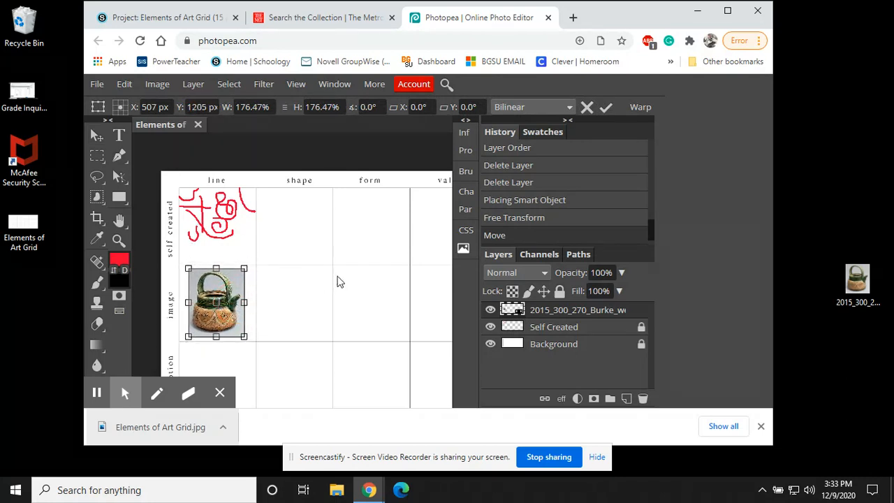
{"action": "left_click", "coordinate": [563, 316]}
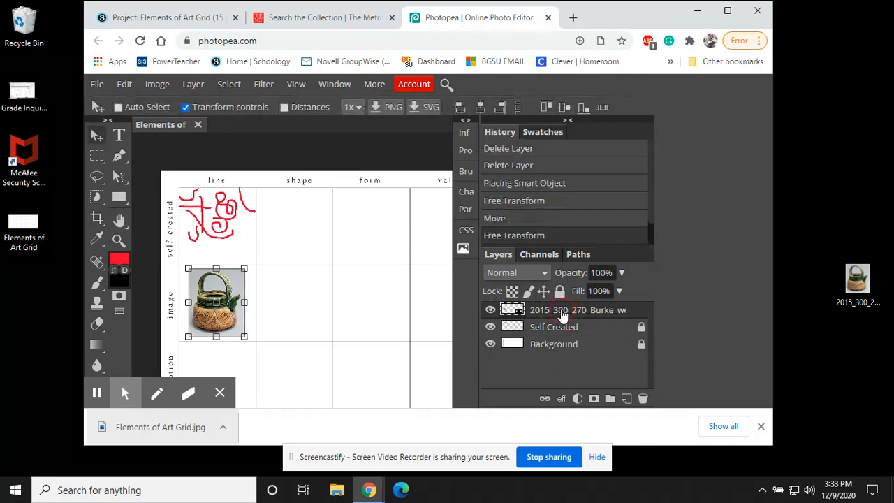
Step: Rename the ewer image layer to "Line" and lock it fully
{"action": "double_click", "coordinate": [562, 310]}
{"action": "type", "text": "L"}
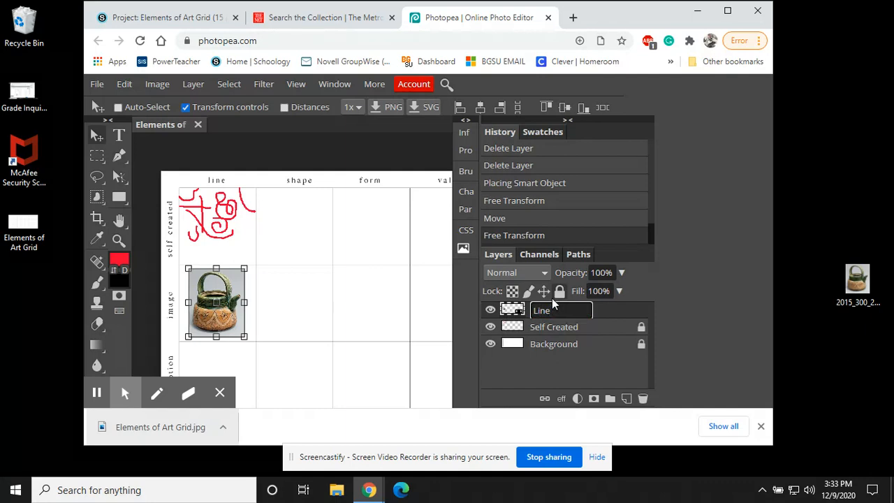
{"action": "type", "text": "ine"}
{"action": "left_click", "coordinate": [559, 291]}
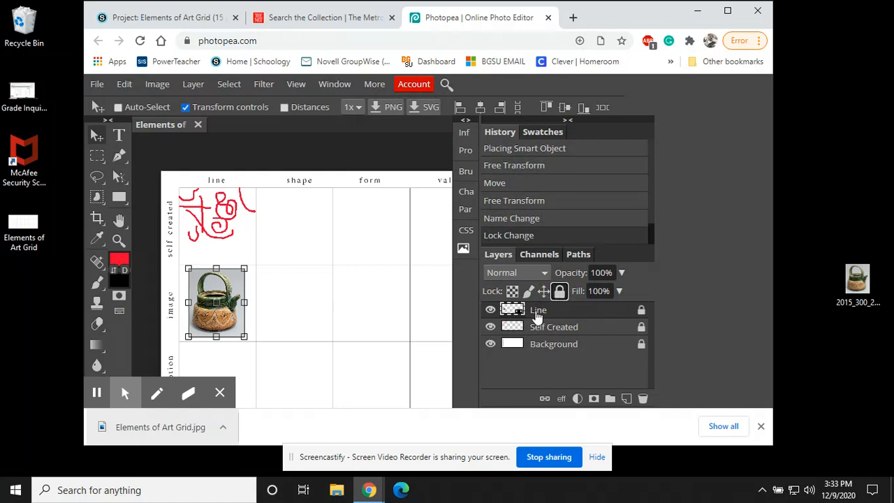
Step: Try to resize and move the ewer image on the locked Line layer
{"action": "left_click", "coordinate": [546, 320]}
{"action": "left_click_drag", "start_coordinate": [243, 270], "coordinate": [239, 292]}
{"action": "left_click", "coordinate": [233, 300]}
{"action": "left_click", "coordinate": [226, 301]}
{"action": "left_click", "coordinate": [255, 227]}
{"action": "left_click", "coordinate": [284, 264]}
{"action": "scroll", "coordinate": [233, 286], "scroll_direction": "left", "scroll_amount": 2}
{"action": "scroll", "coordinate": [234, 292], "scroll_direction": "right", "scroll_amount": 6}
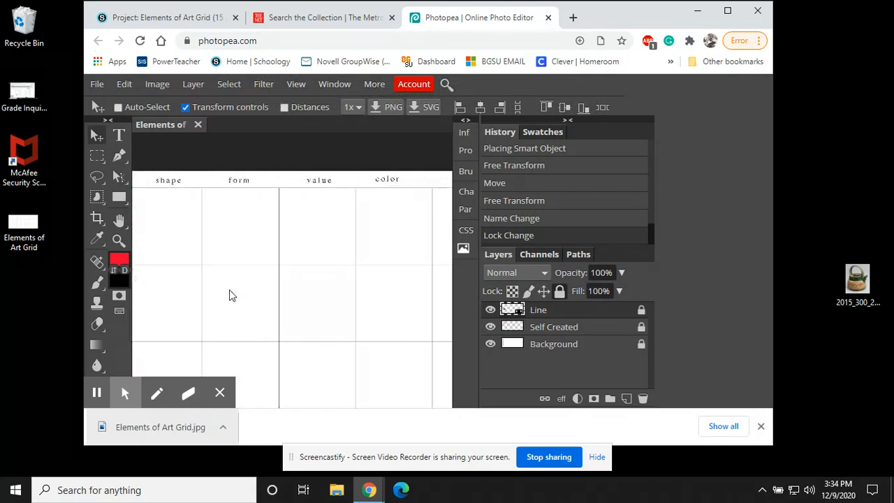
{"action": "scroll", "coordinate": [262, 293], "scroll_direction": "right", "scroll_amount": 6}
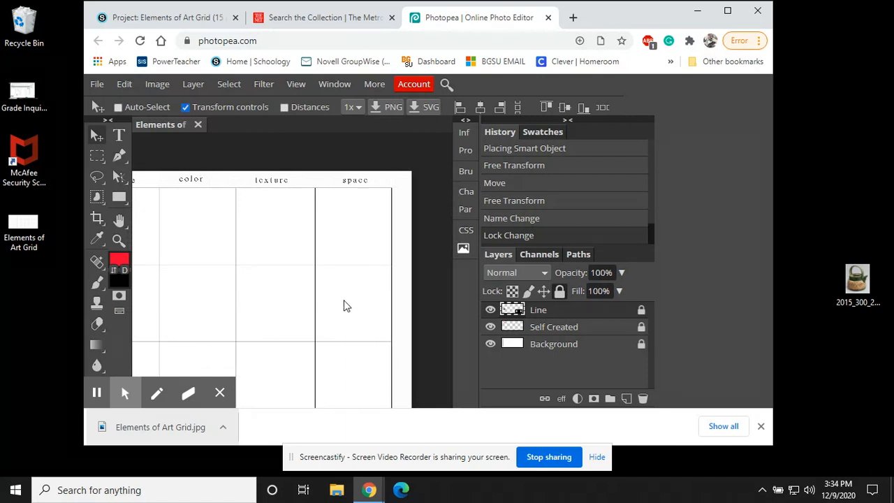
{"action": "scroll", "coordinate": [344, 305], "scroll_direction": "left", "scroll_amount": 6}
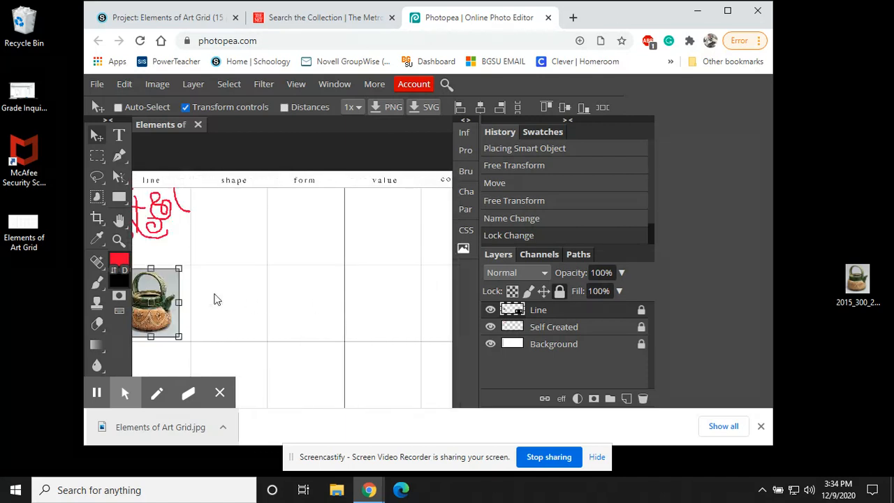
{"action": "scroll", "coordinate": [218, 294], "scroll_direction": "left", "scroll_amount": 2}
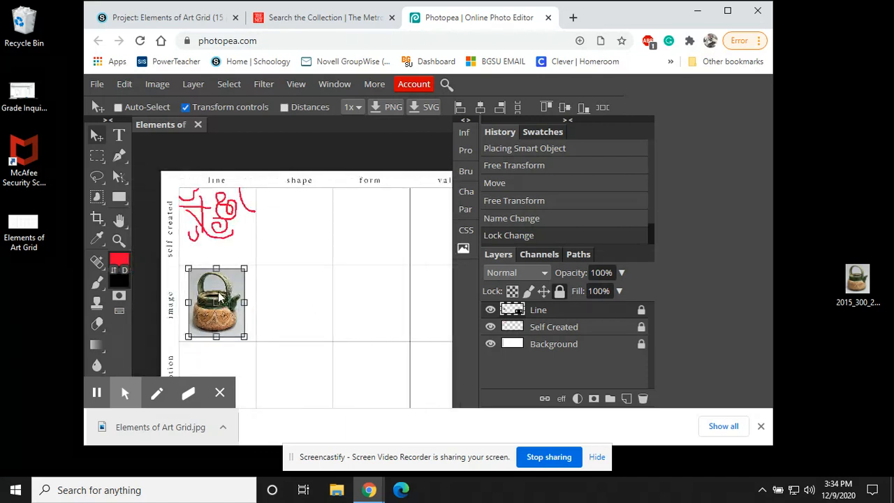